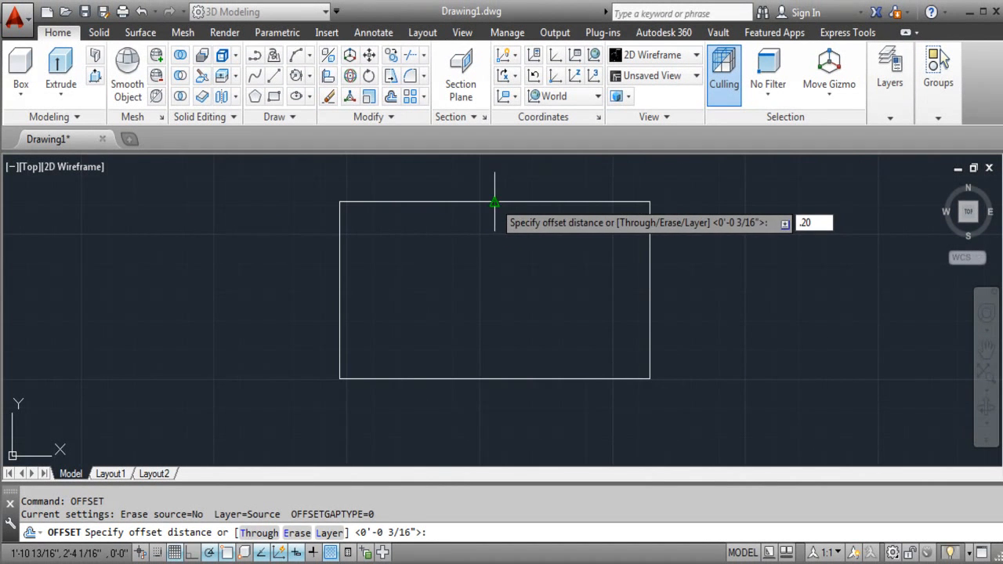
# Step: Offset the large rectangle inward by .20
pyautogui.press('Return')
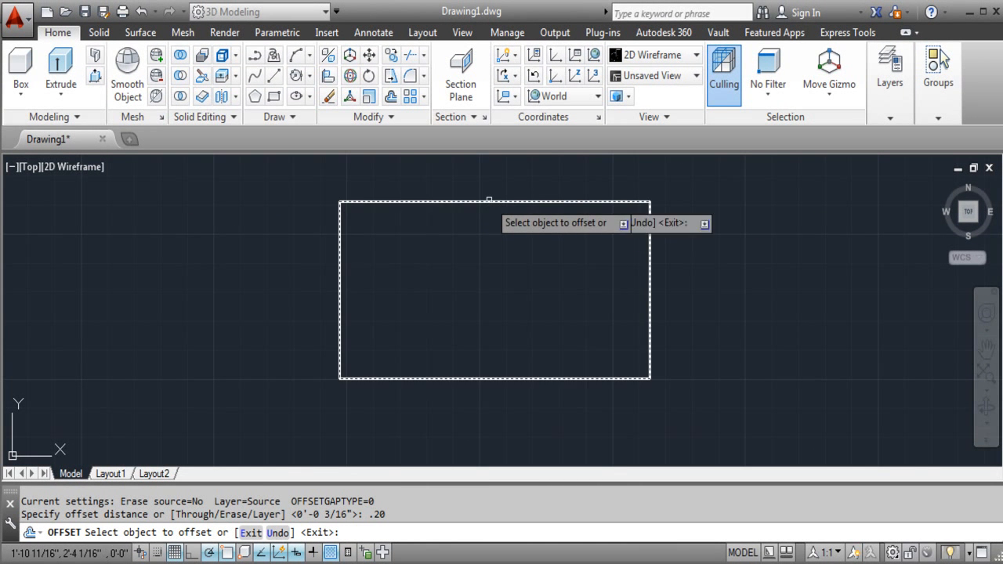
pyautogui.click(486, 206)
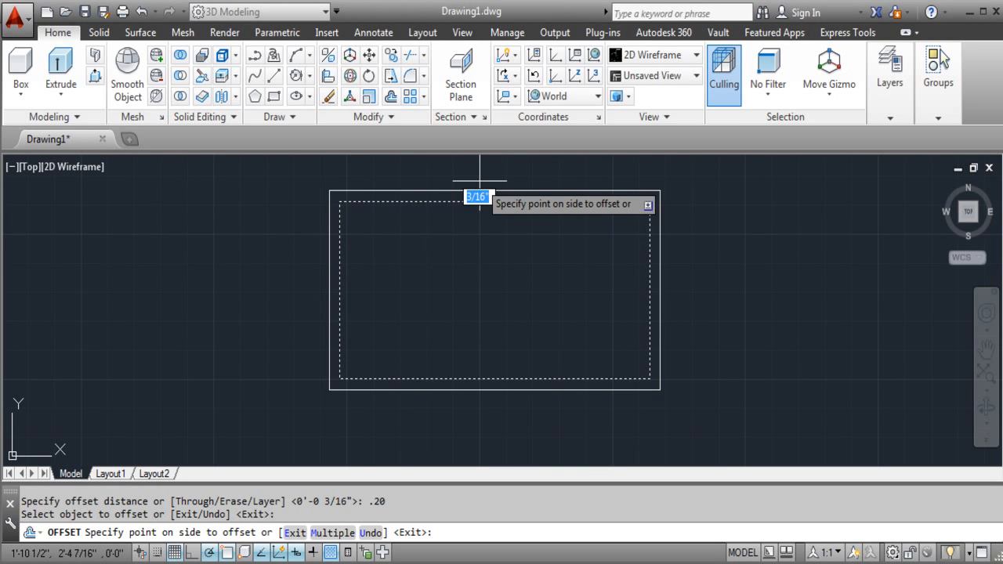
pyautogui.click(480, 208)
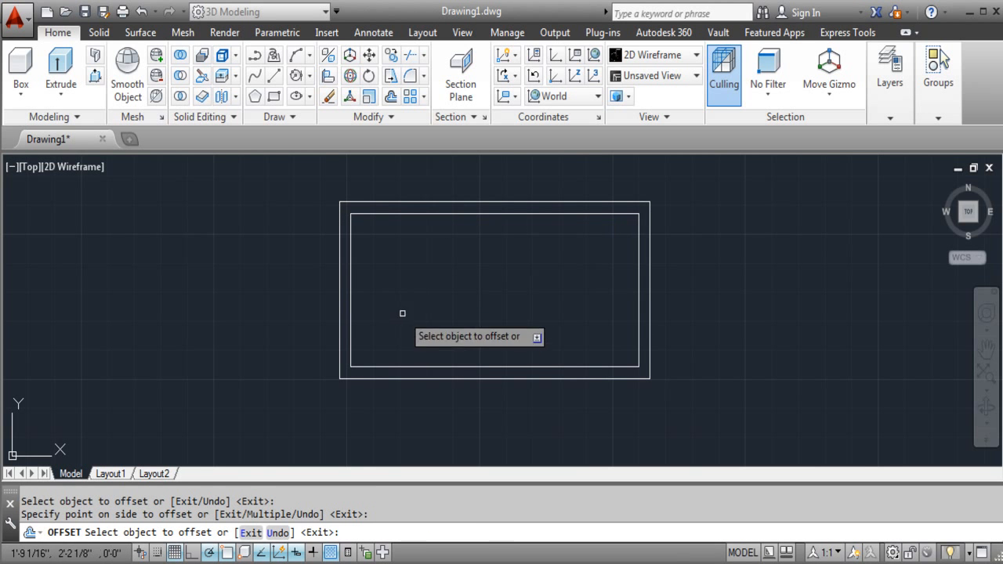
pyautogui.press('Escape')
# Step: Draw a small, nearly square rectangle beside the left side of the large rectangle, with its top edge level with the large one's
pyautogui.click(273, 96)
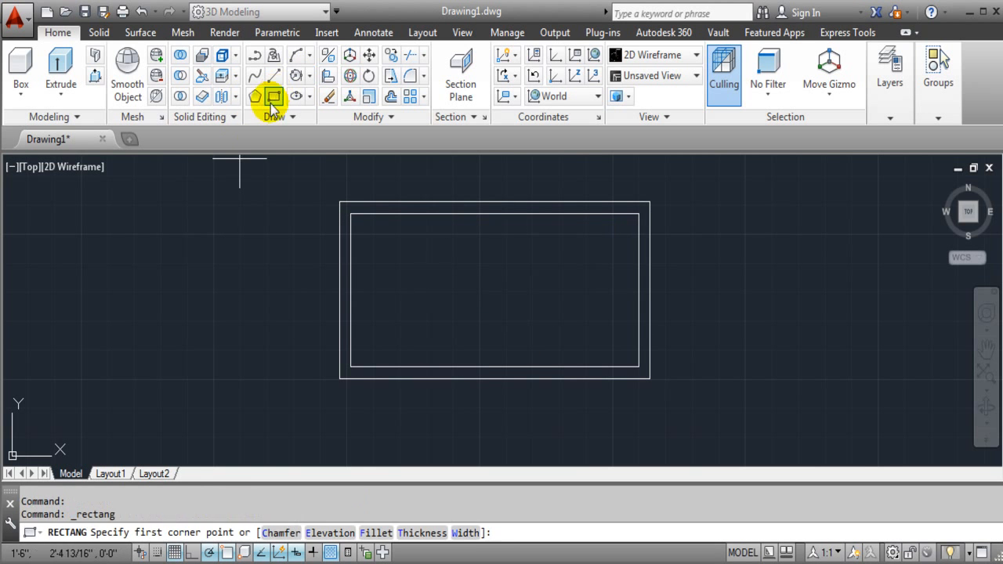
pyautogui.click(136, 202)
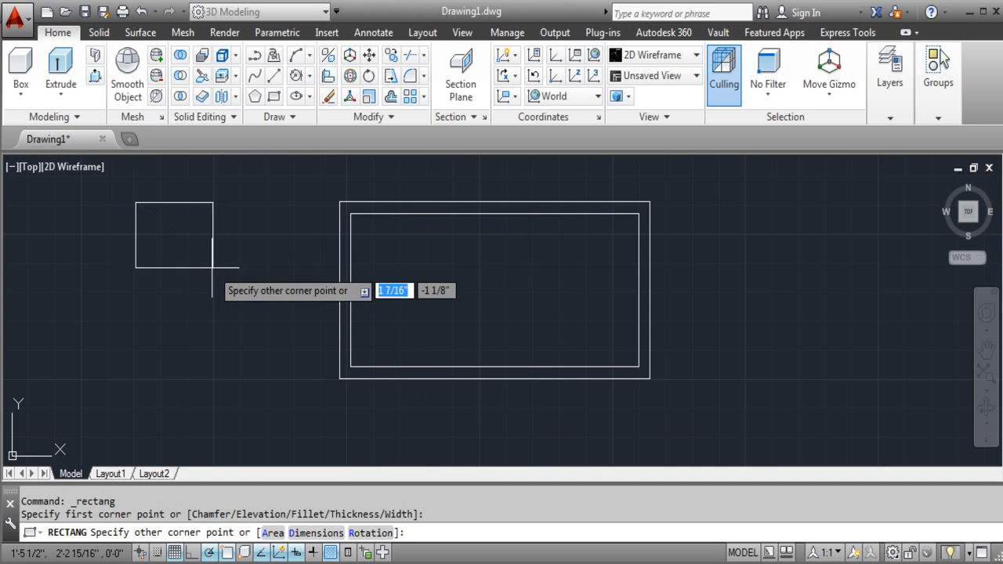
pyautogui.click(206, 276)
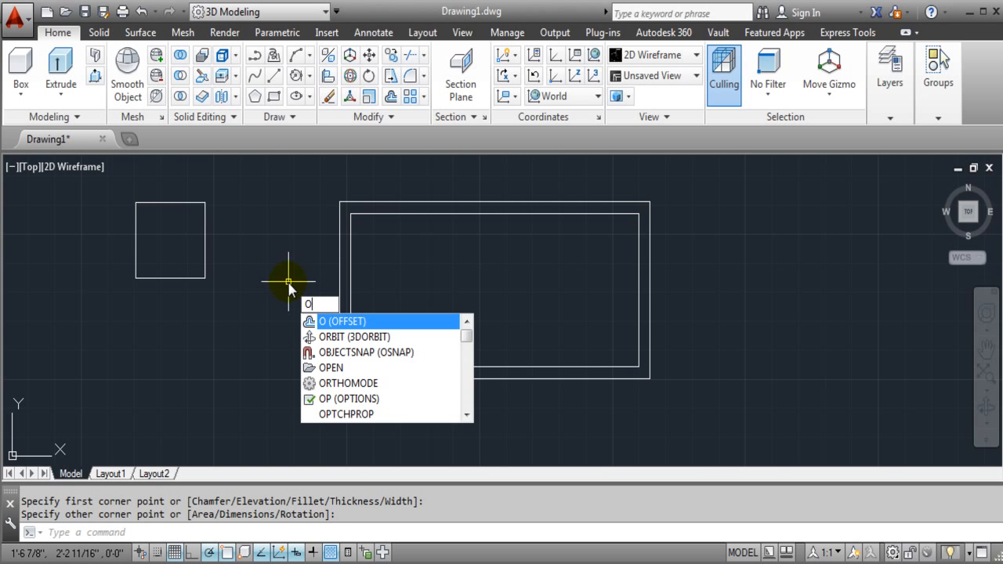
# Step: Offset the small rectangle inward by .20
pyautogui.write('se')
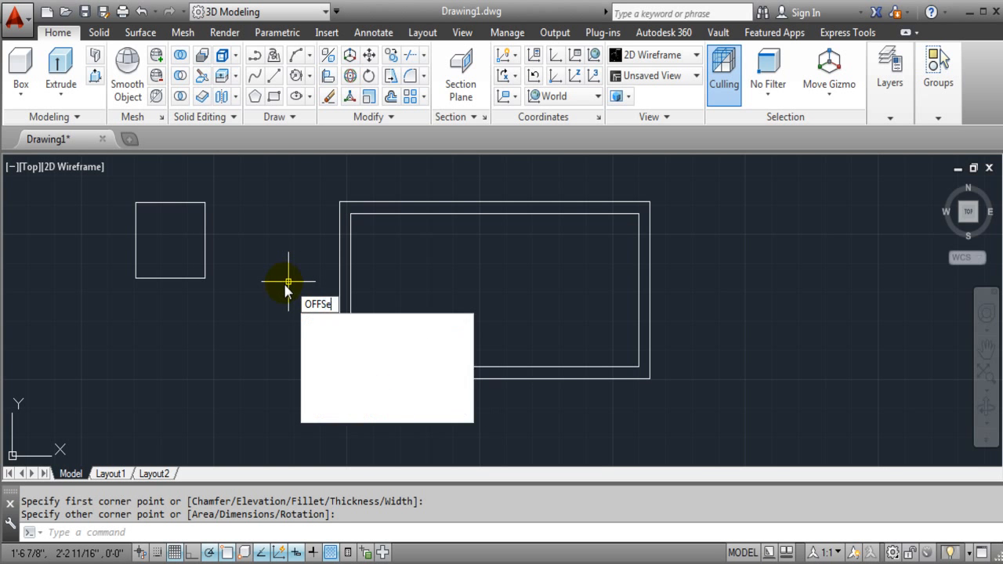
pyautogui.press('Return')
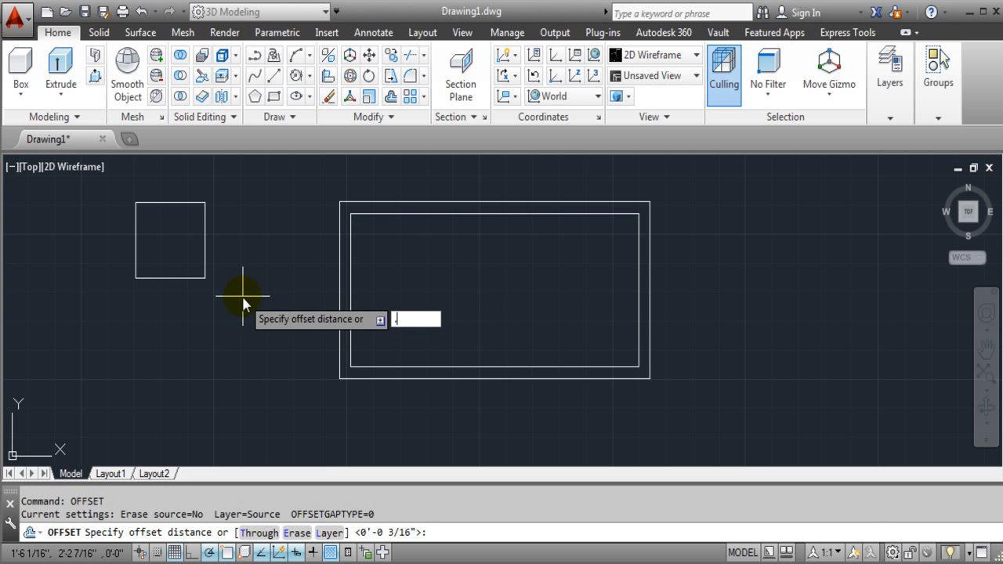
pyautogui.press('Return')
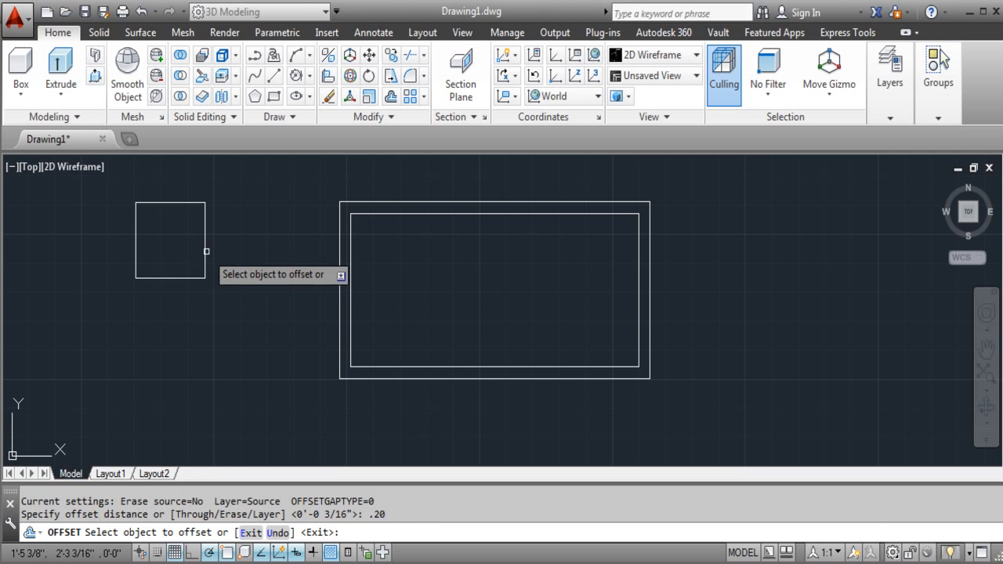
pyautogui.click(203, 278)
pyautogui.click(183, 255)
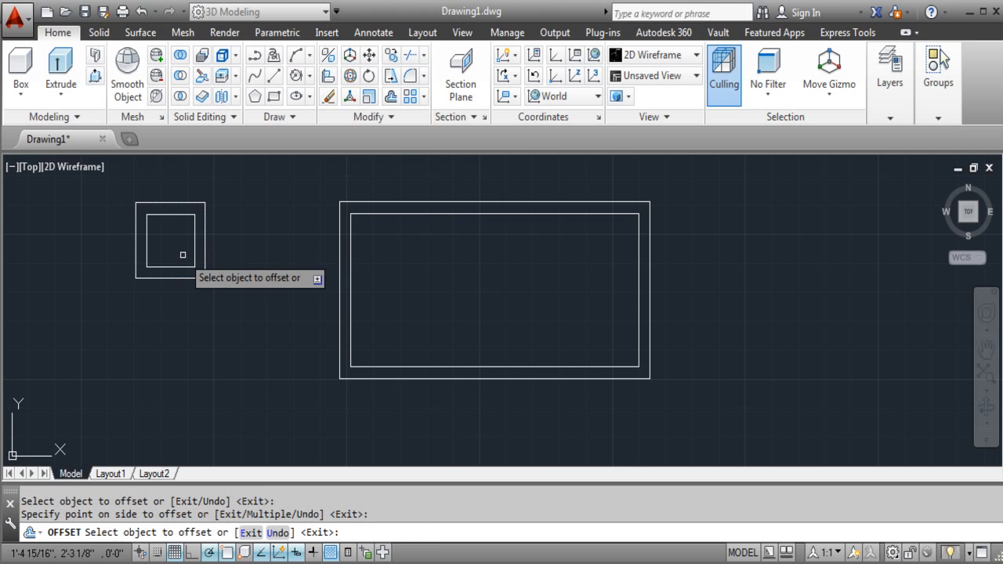
pyautogui.press('Escape')
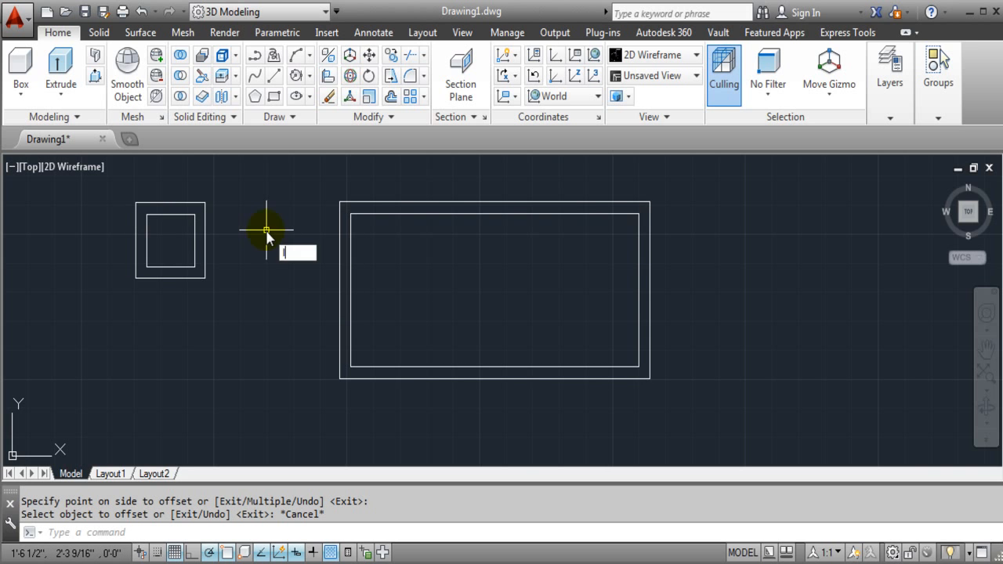
# Step: Draw a diagonal line across the small inner rectangle, from its upper-right corner to its lower-left corner
pyautogui.write('l')
pyautogui.press('Return')
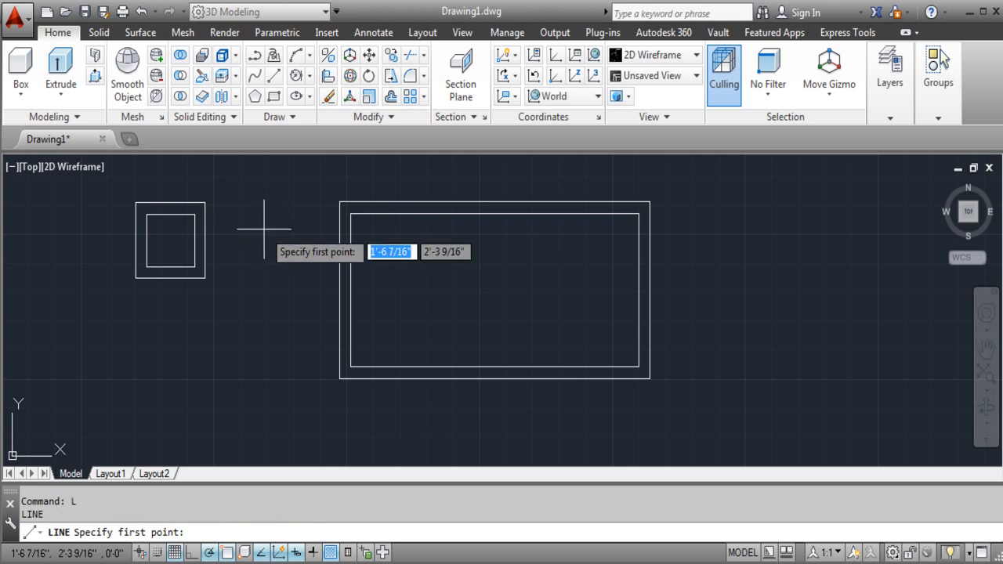
pyautogui.click(192, 214)
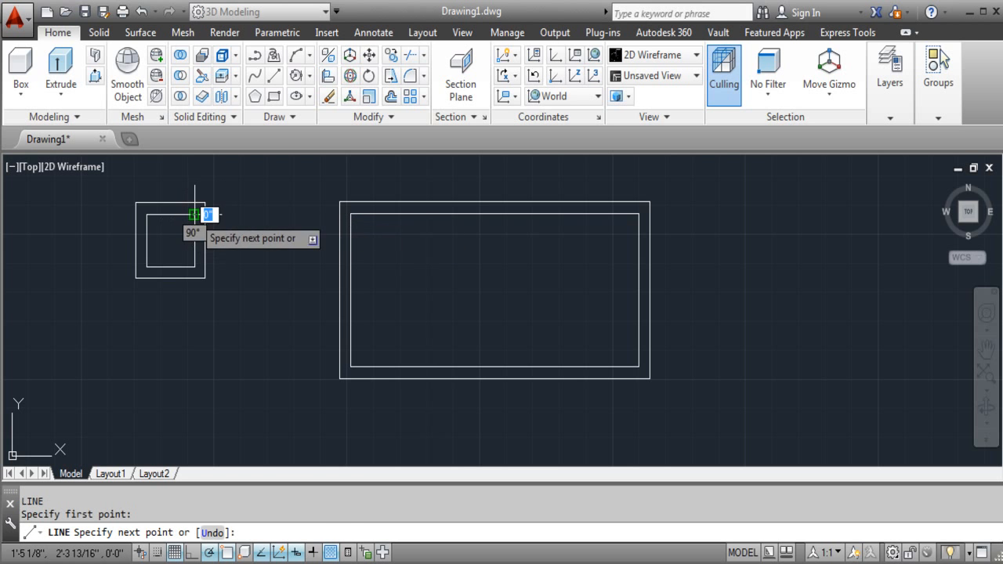
pyautogui.click(146, 266)
pyautogui.press('Return')
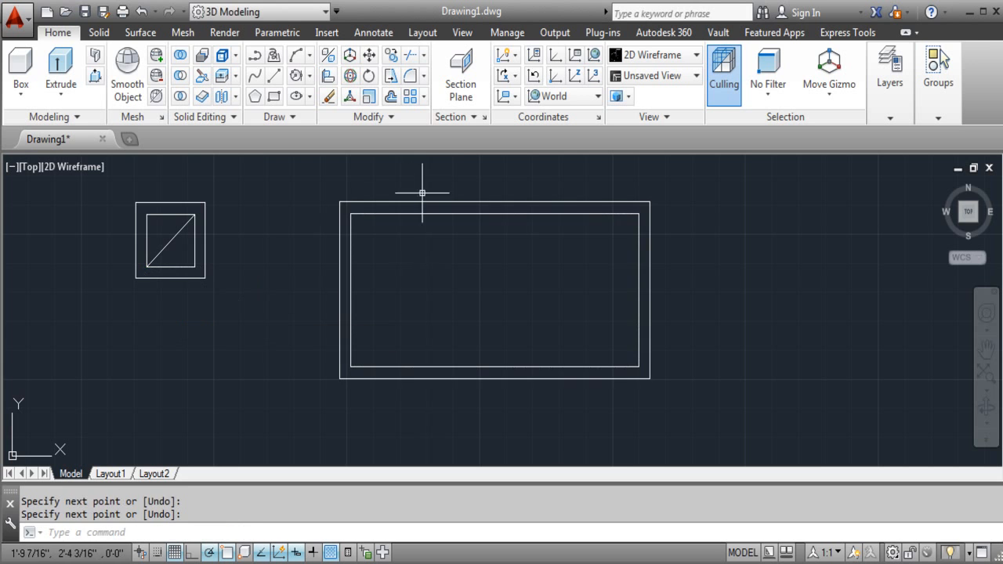
# Step: Draw a short line joining the upper-left corners of the large outer and inner rectangles
pyautogui.press('Return')
pyautogui.click(340, 203)
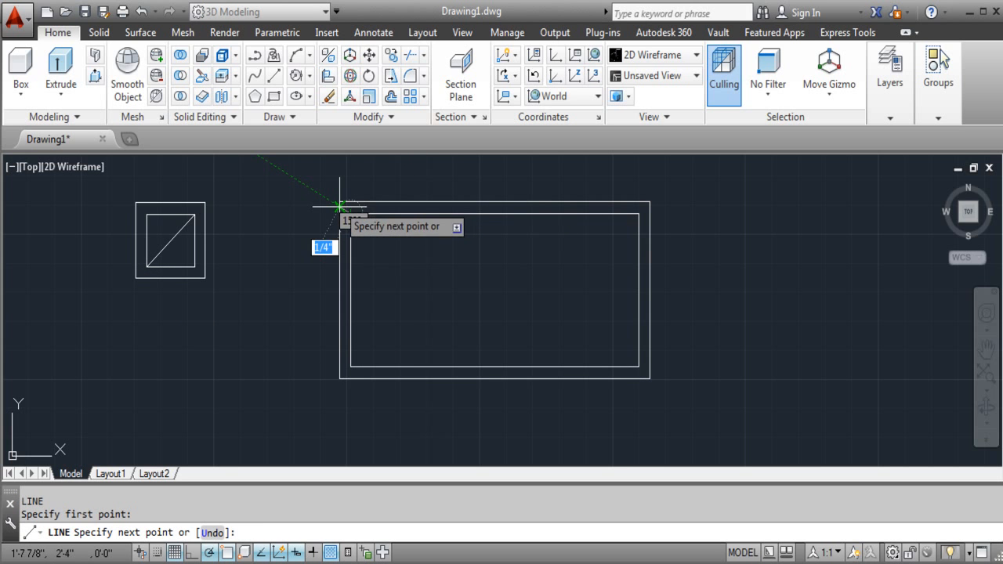
pyautogui.click(339, 202)
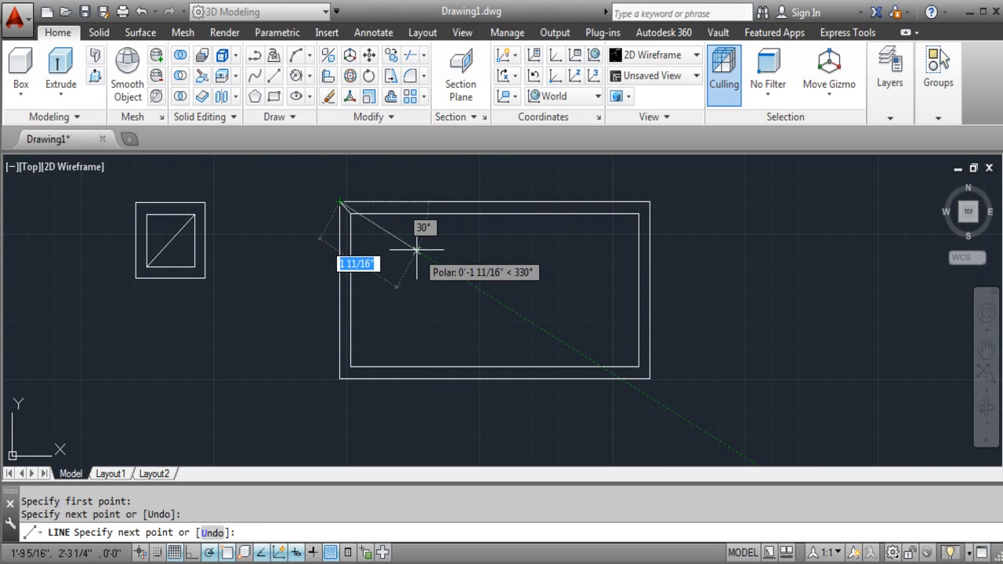
pyautogui.press('Escape')
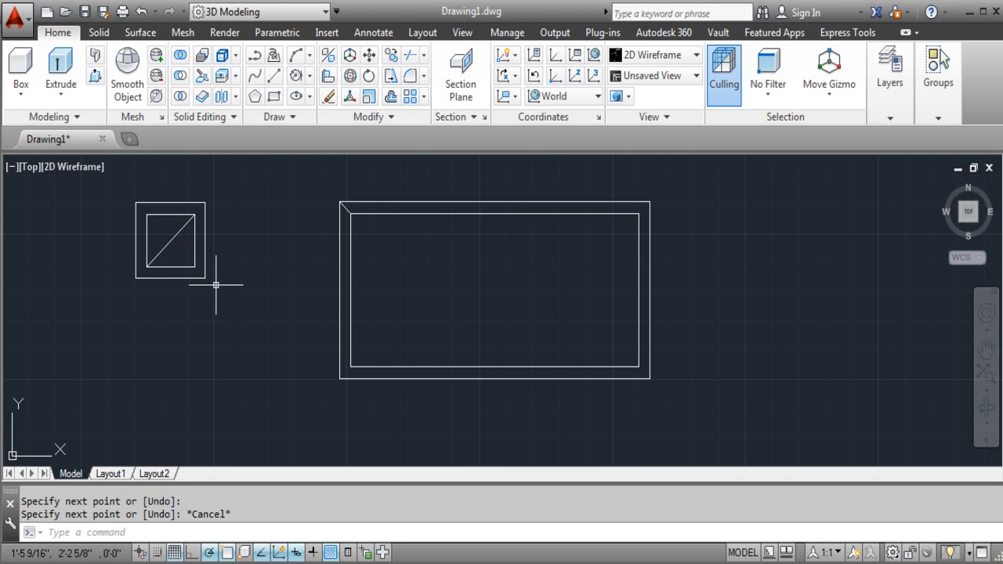
# Step: Copy the two small nested rectangles without the diagonal, from the diagonal's midpoint to the midpoint of the large rectangle's short corner line
pyautogui.write('copy')
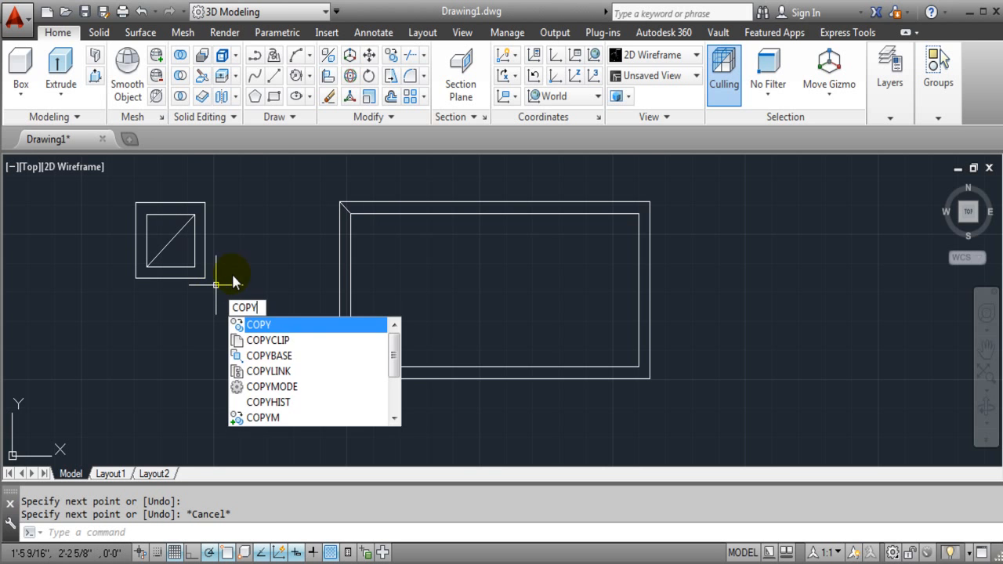
pyautogui.press('Return')
pyautogui.click(149, 185)
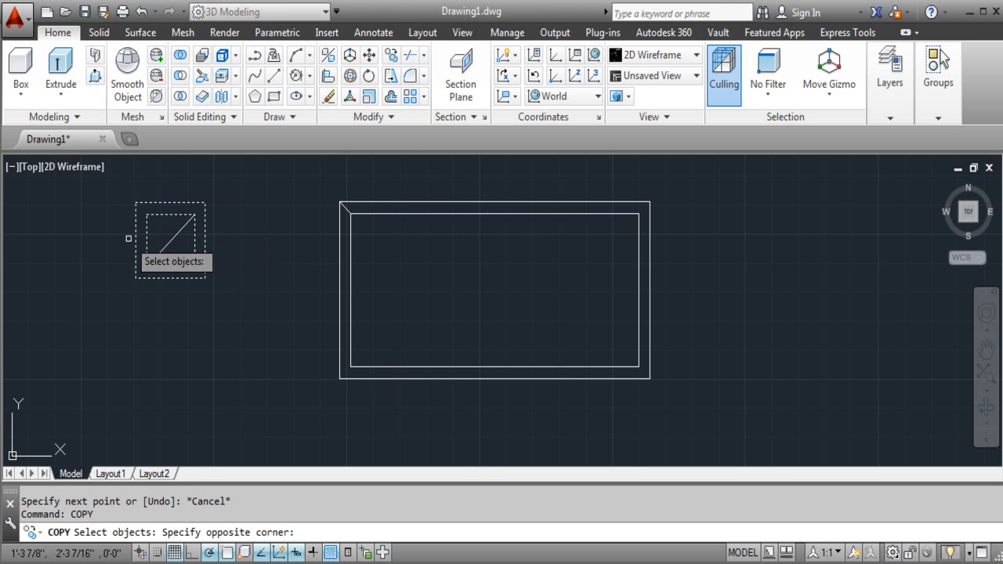
pyautogui.click(130, 232)
pyautogui.press('Return')
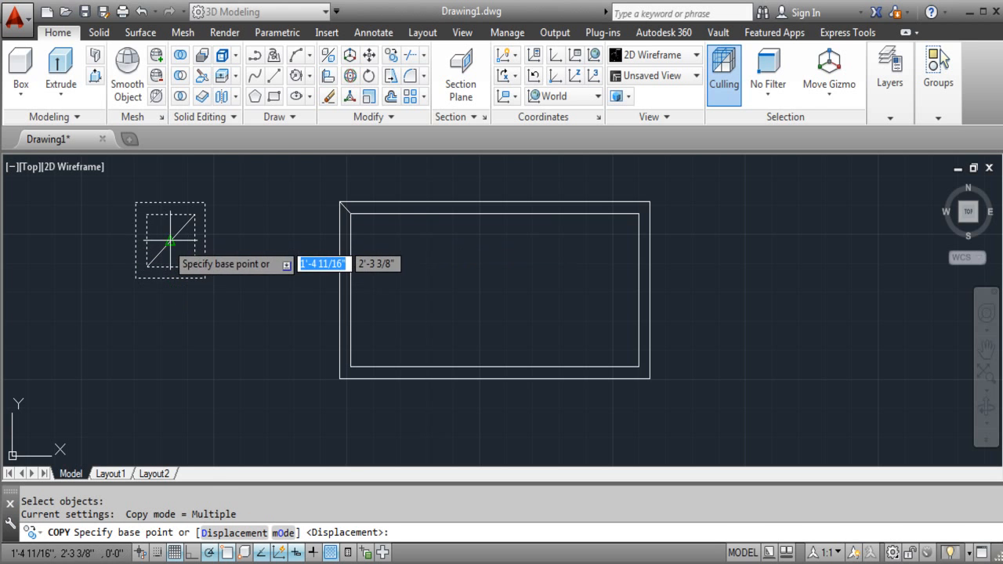
pyautogui.click(170, 240)
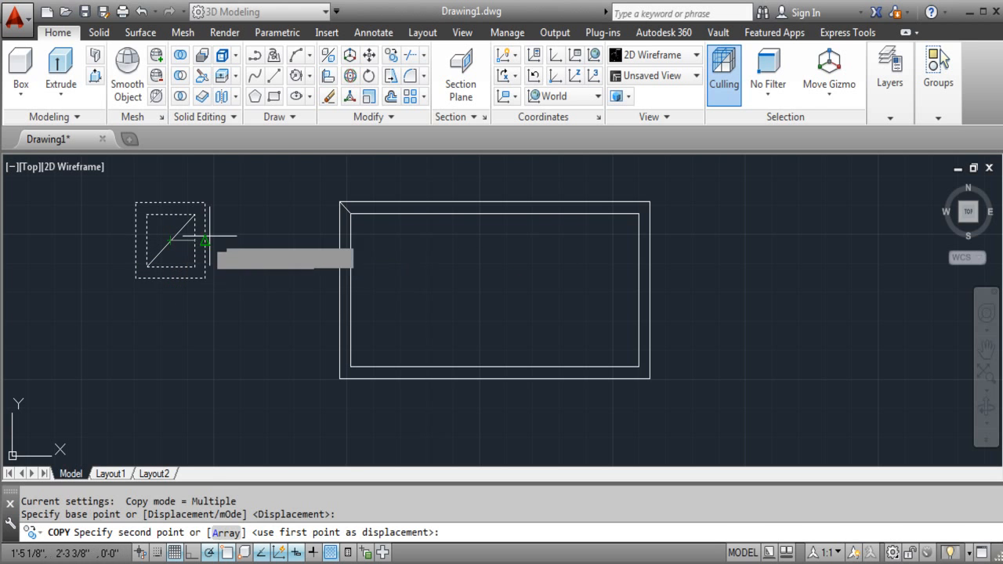
pyautogui.scroll(2, 348, 208)
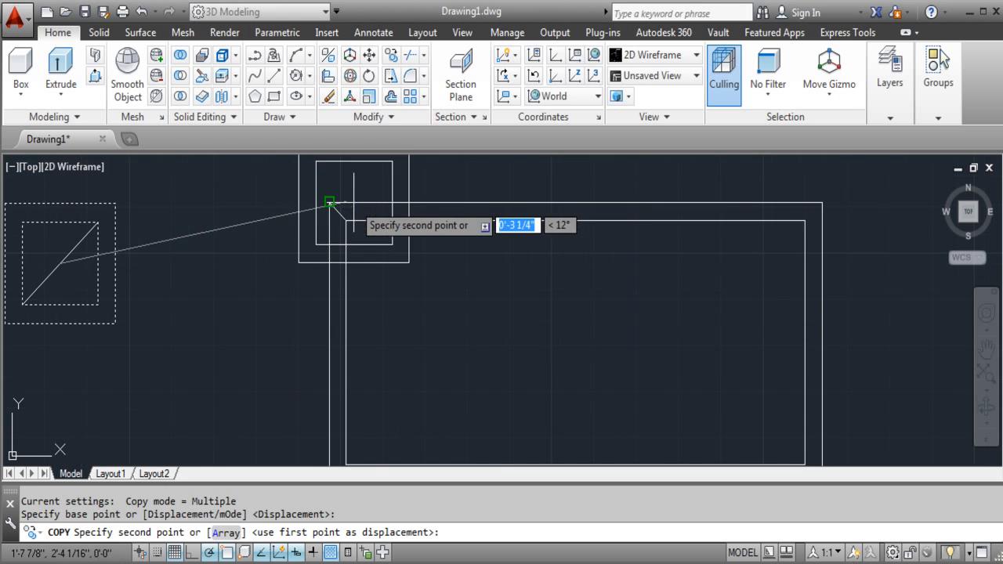
pyautogui.click(336, 211)
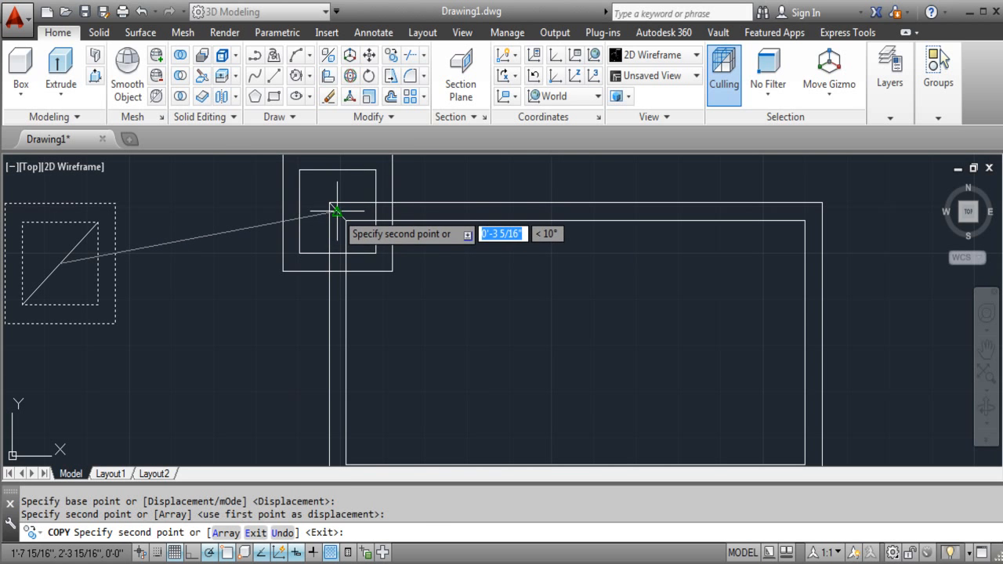
pyautogui.press('Escape')
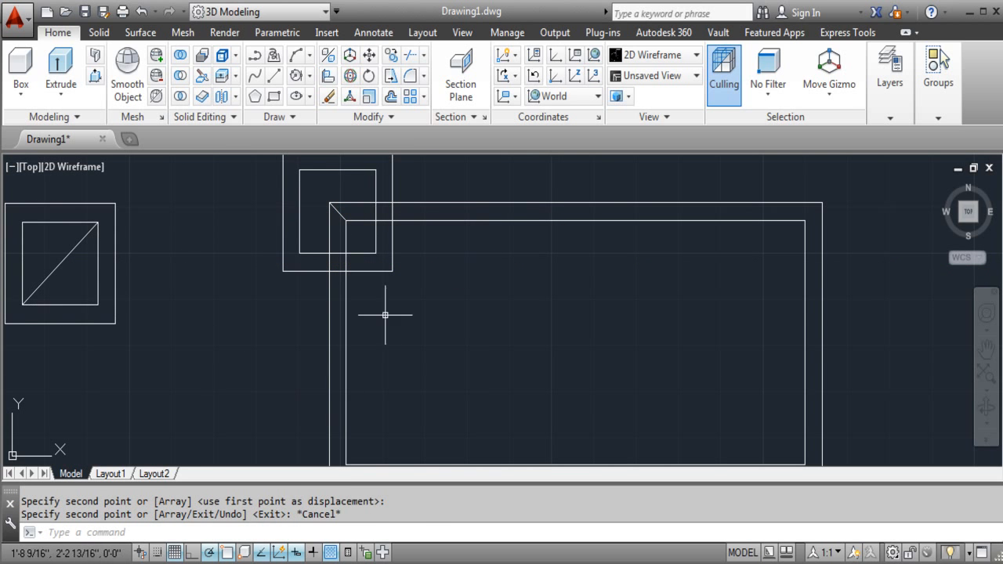
# Step: Mirror the two nested corner rectangles across the large rectangle's vertical centreline to its upper-right corner, keeping the source objects
pyautogui.scroll(-2, 430, 343)
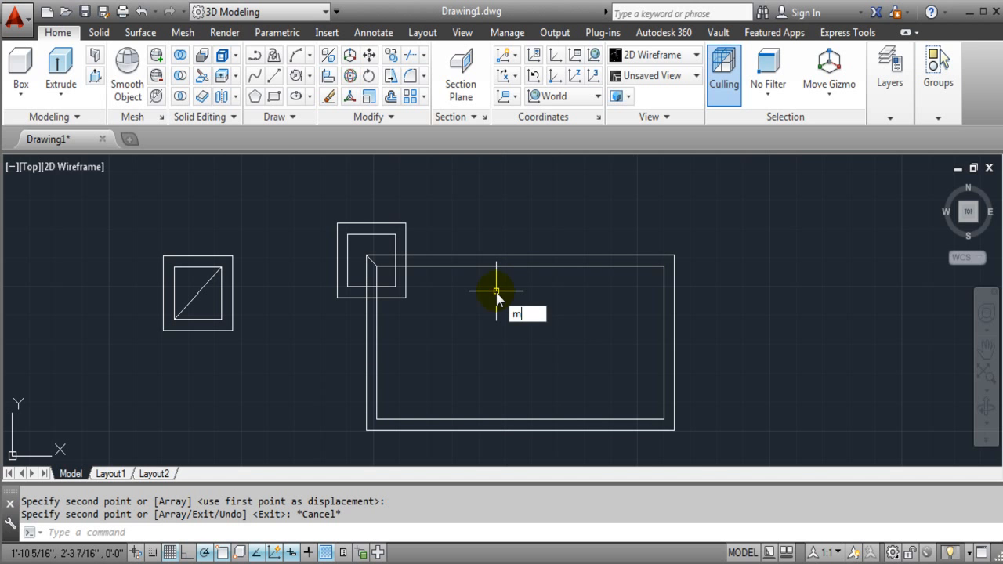
pyautogui.write('rror')
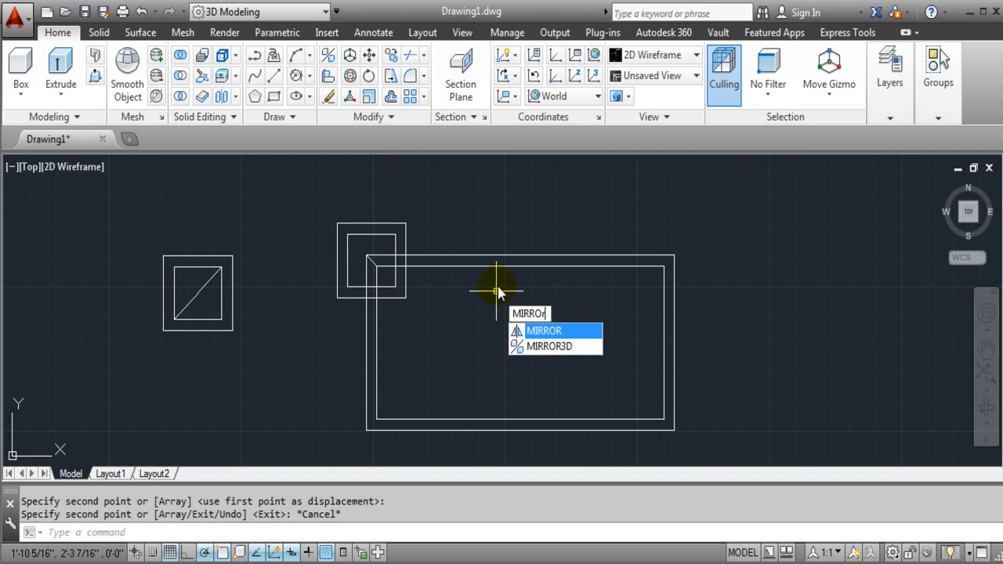
pyautogui.press('Return')
pyautogui.click(414, 209)
pyautogui.click(368, 228)
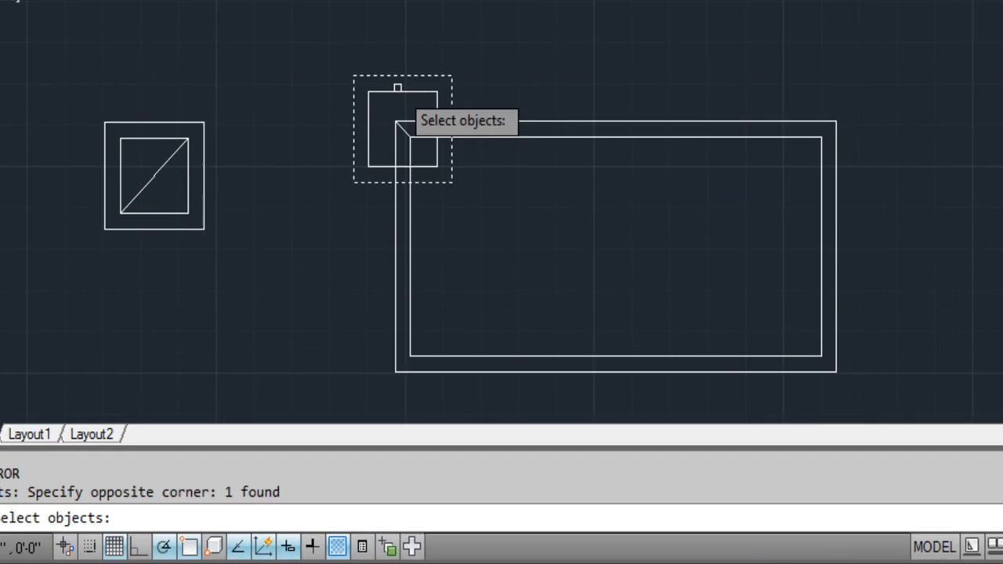
pyautogui.click(397, 90)
pyautogui.press('Return')
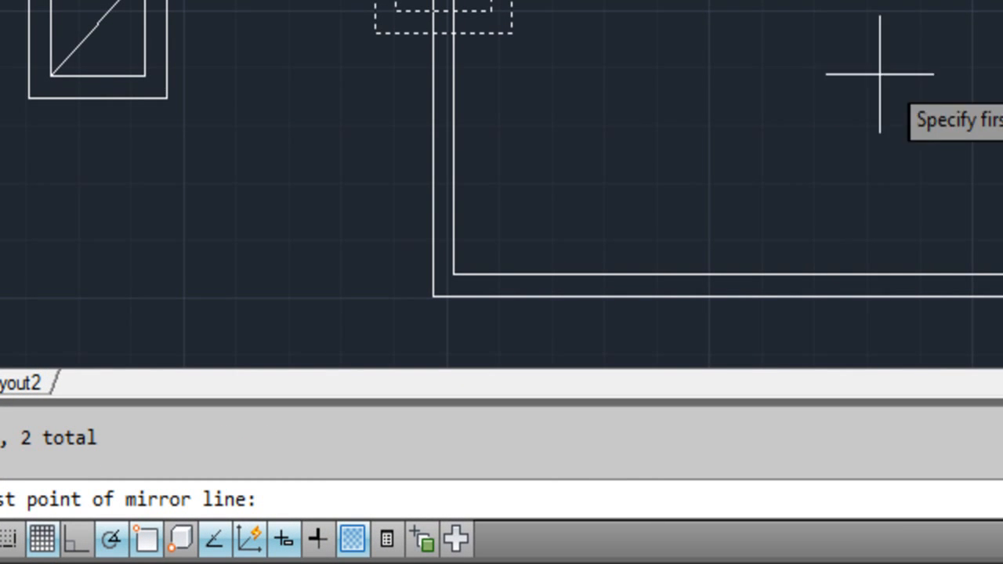
pyautogui.click(738, 0)
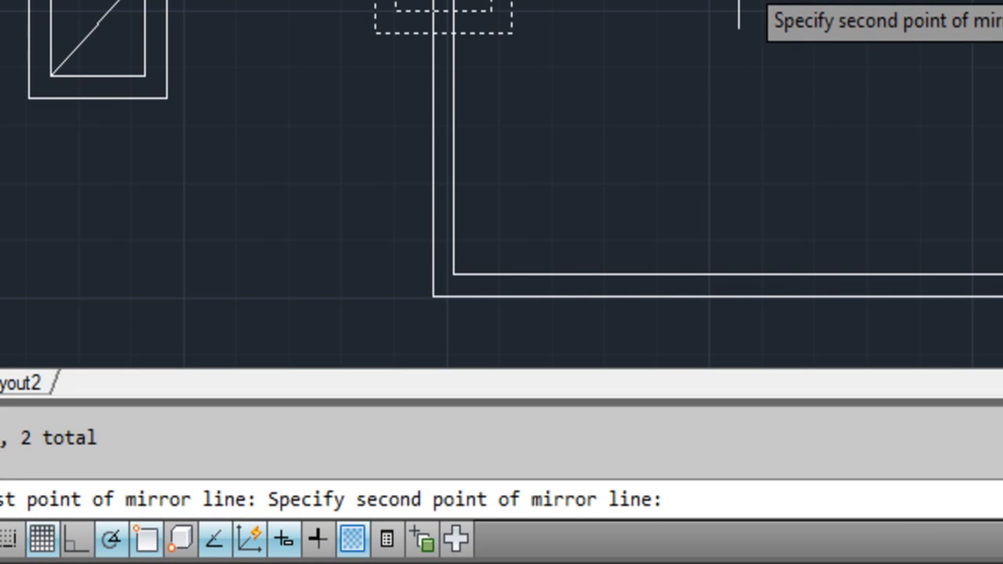
pyautogui.click(748, 159)
pyautogui.press('Return')
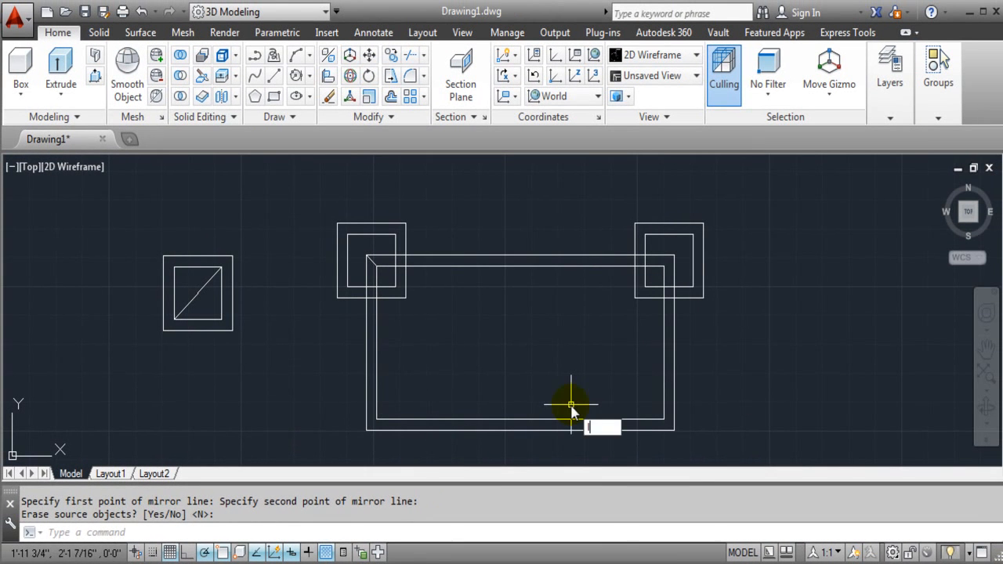
# Step: Draw a vertical line between the midpoints of the large inner rectangle's top and bottom edges
pyautogui.write('l')
pyautogui.press('Return')
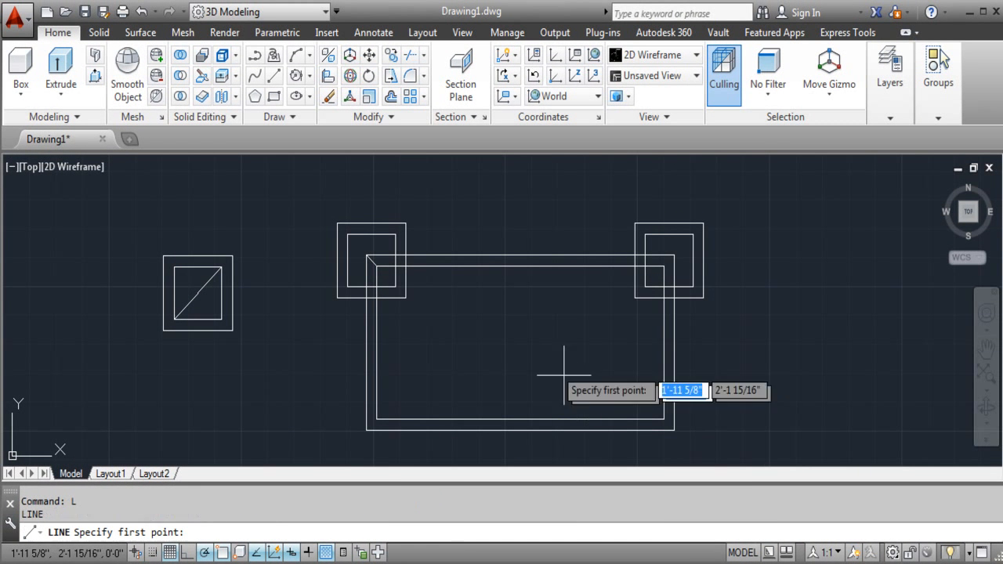
pyautogui.click(520, 267)
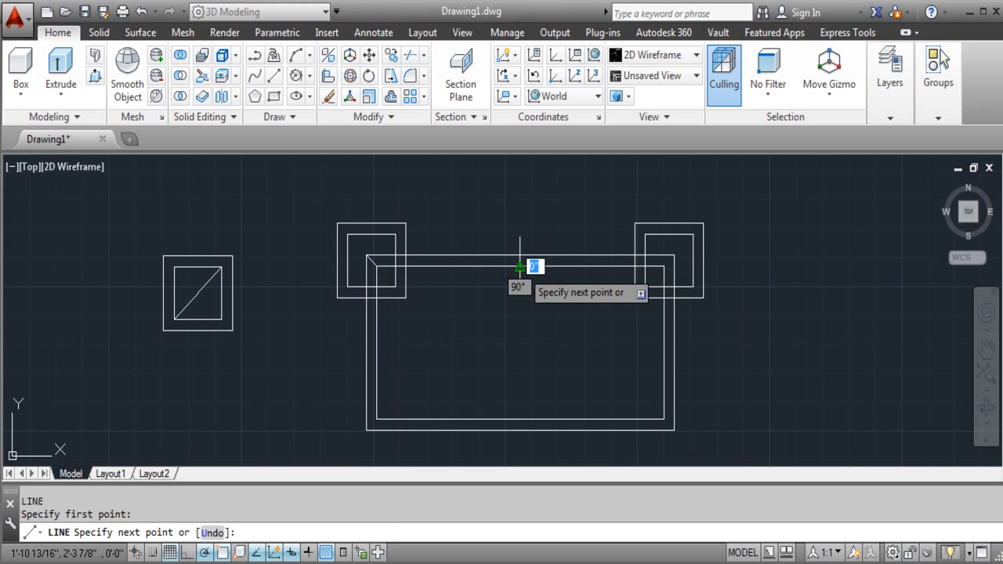
pyautogui.click(520, 419)
pyautogui.press('Escape')
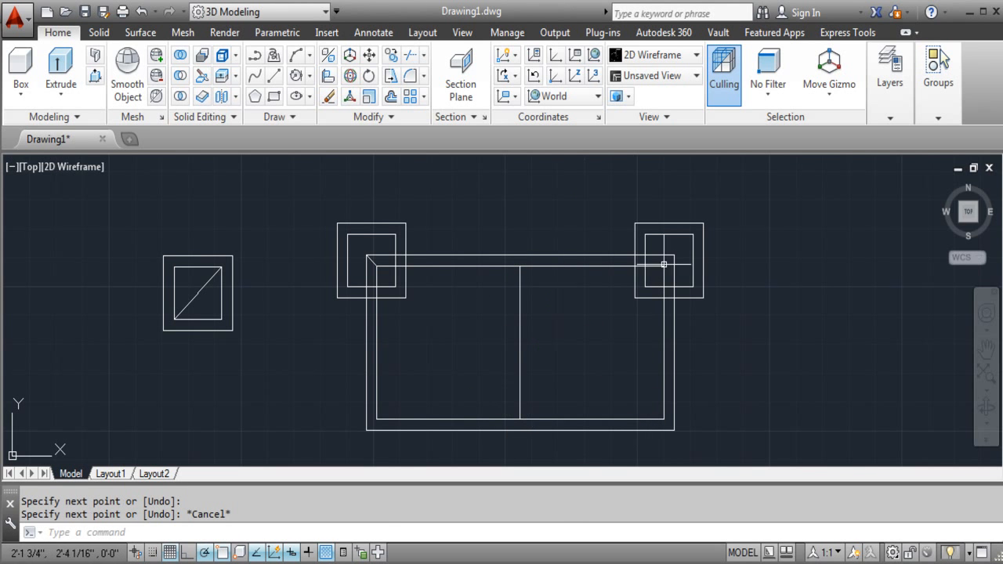
# Step: Mirror the nested squares at both upper corners across the large rectangle's horizontal centreline to its lower corners, keeping the source objects
pyautogui.write('mirro')
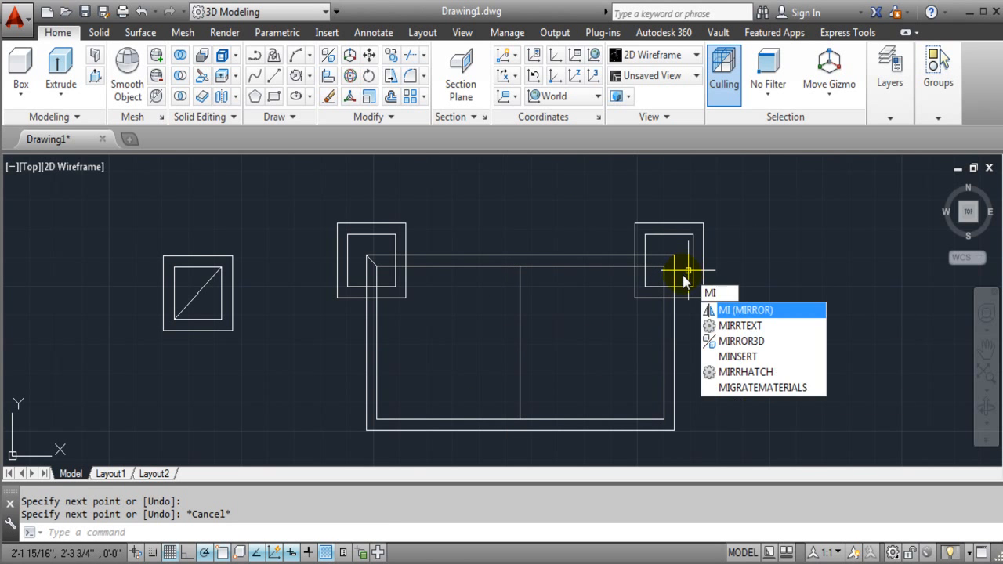
pyautogui.write('r')
pyautogui.press('Return')
pyautogui.click(728, 217)
pyautogui.click(667, 243)
pyautogui.click(456, 203)
pyautogui.click(398, 237)
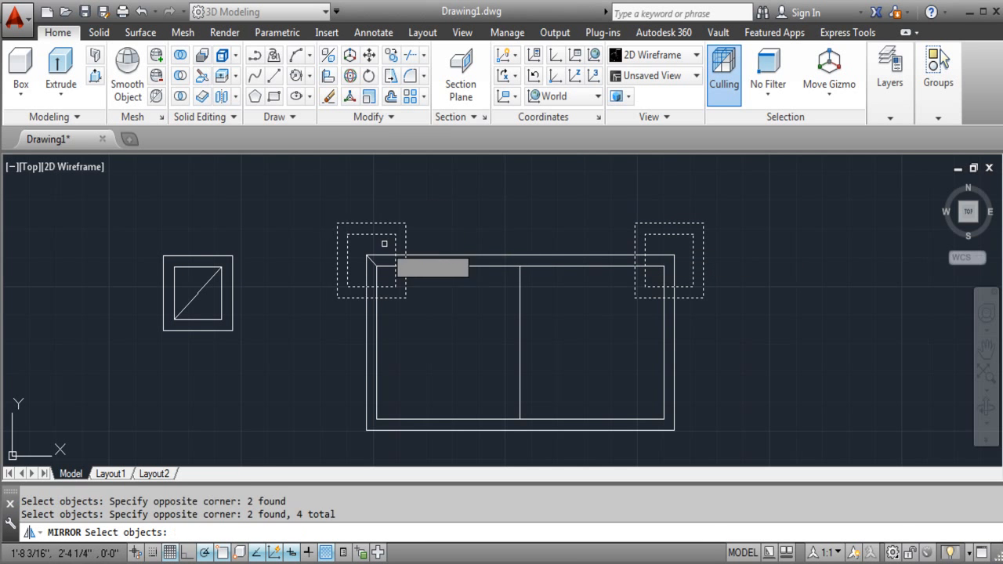
pyautogui.press('Return')
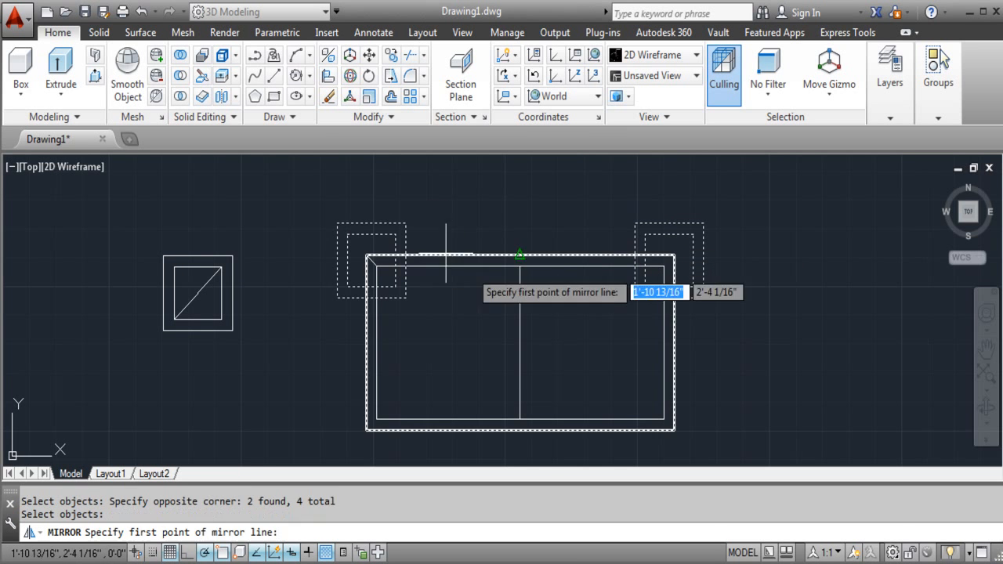
pyautogui.click(519, 343)
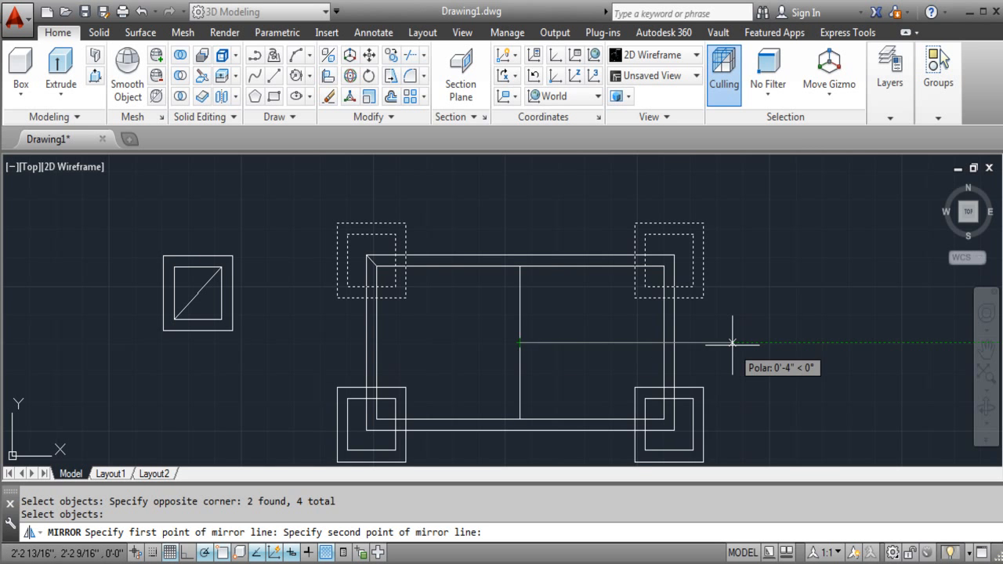
pyautogui.click(731, 342)
pyautogui.press('Return')
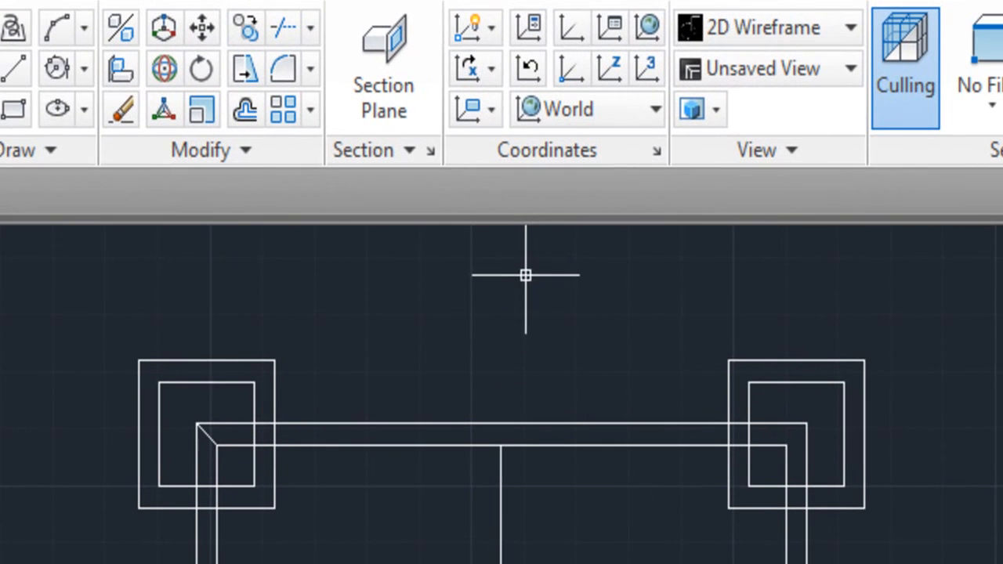
# Step: Explode the large outer and inner rectangles and the nested squares at all four corners into separate lines
pyautogui.write('explo')
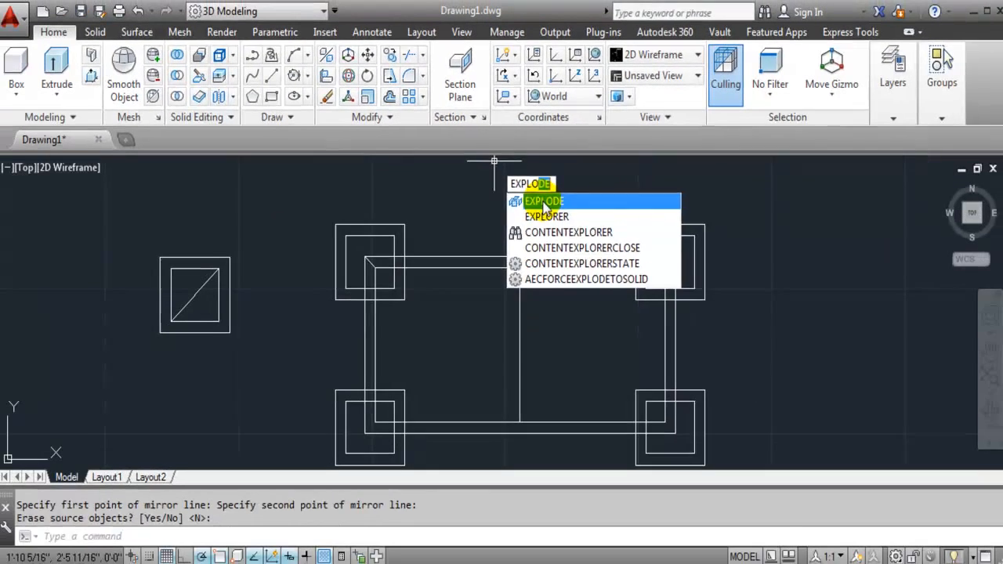
pyautogui.click(523, 314)
pyautogui.click(625, 369)
pyautogui.click(548, 274)
pyautogui.click(699, 213)
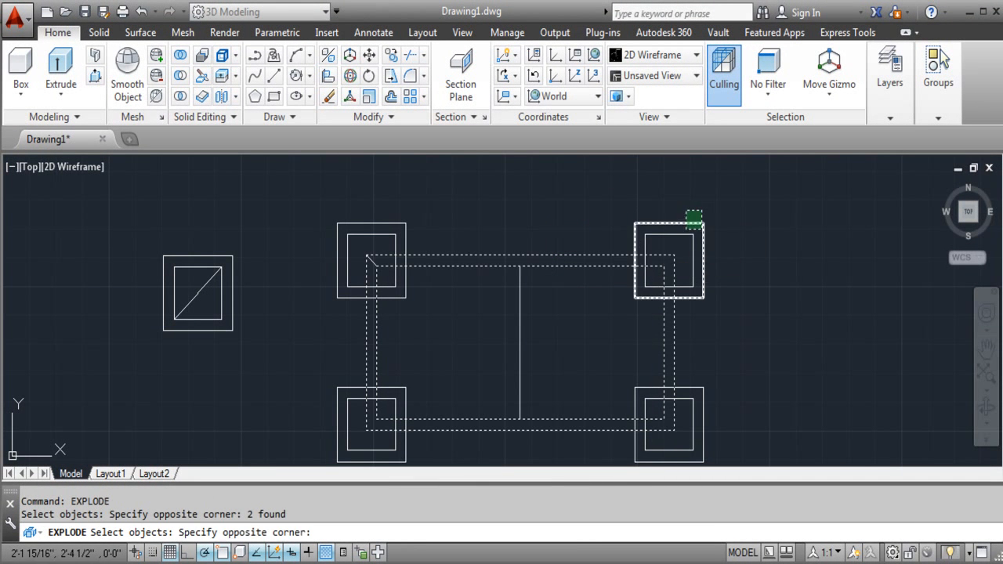
pyautogui.click(665, 245)
pyautogui.click(736, 387)
pyautogui.click(683, 427)
pyautogui.click(428, 213)
pyautogui.click(385, 240)
pyautogui.click(401, 385)
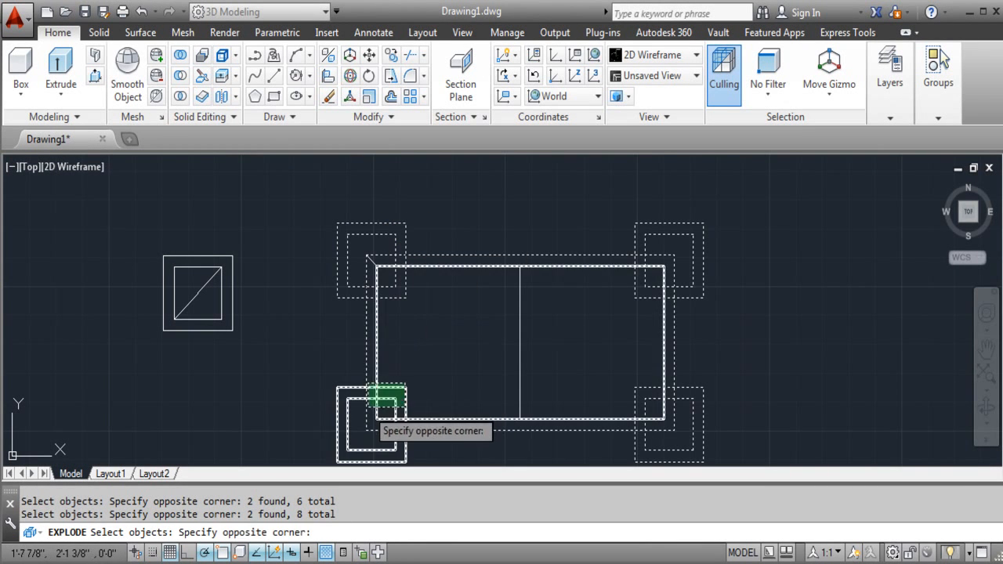
pyautogui.click(369, 399)
pyautogui.press('Return')
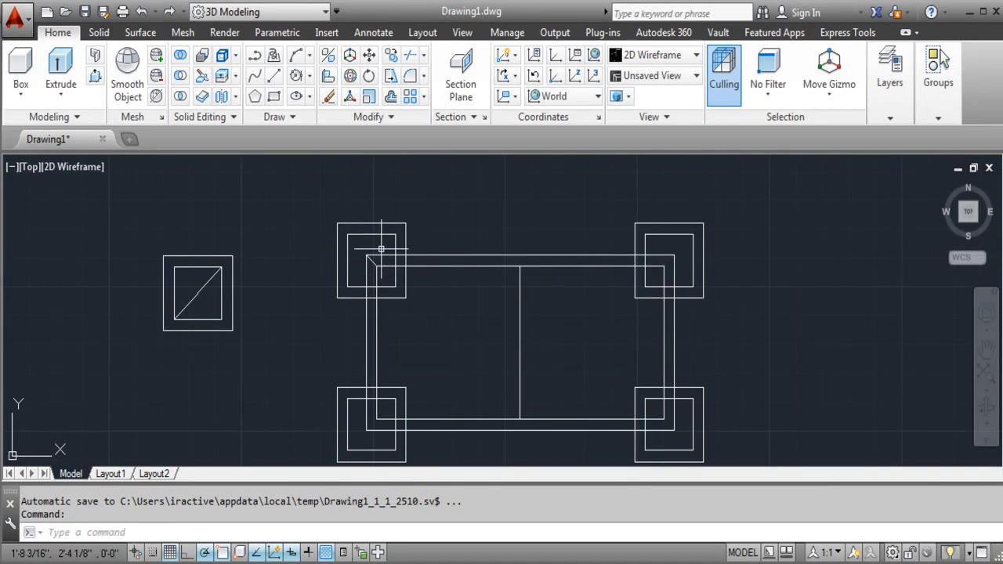
# Step: Break the upper-left outer square's right side at its intersection with the large outer rectangle's top line
pyautogui.scroll(2, 403, 244)
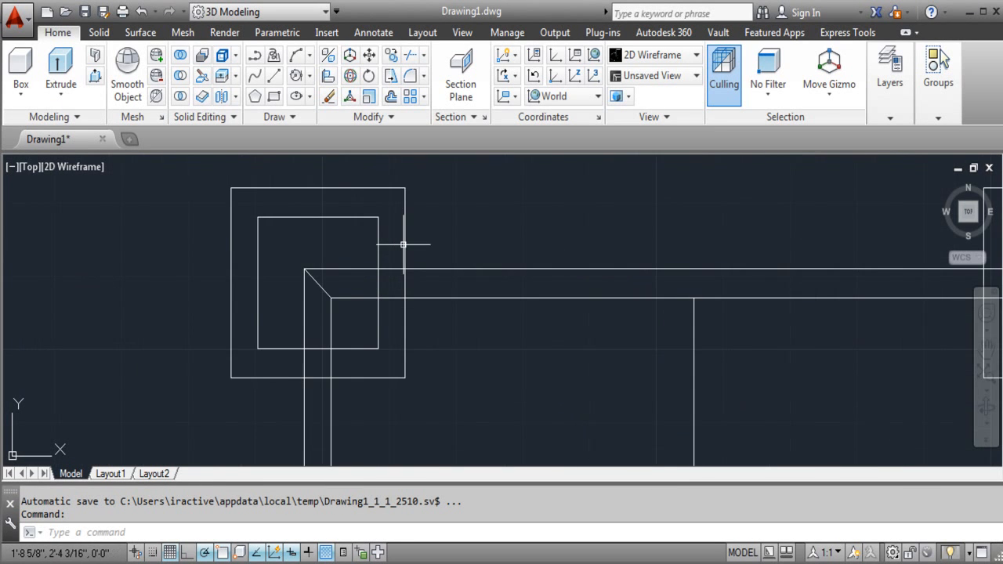
pyautogui.scroll(2, 402, 245)
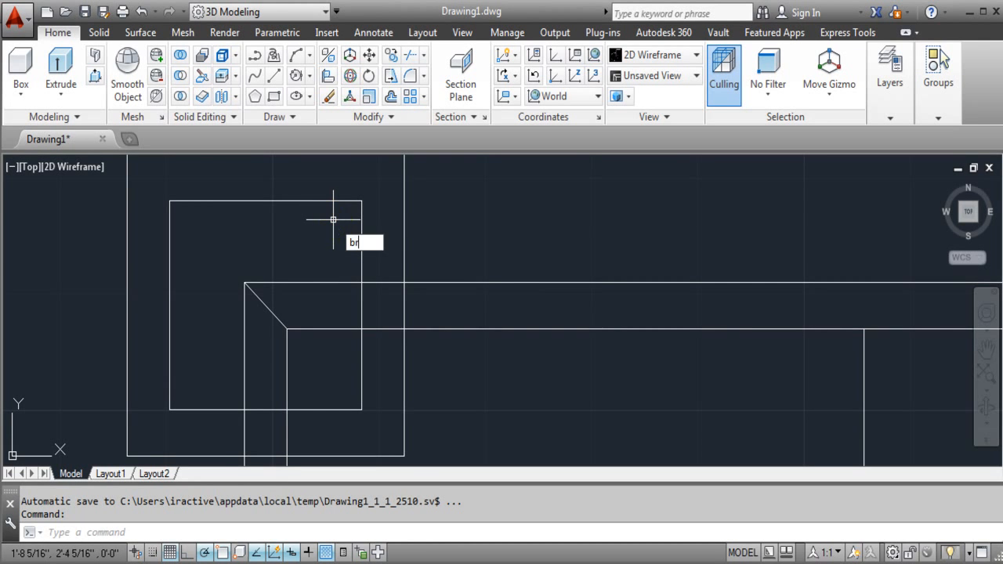
pyautogui.write('k')
pyautogui.press('Return')
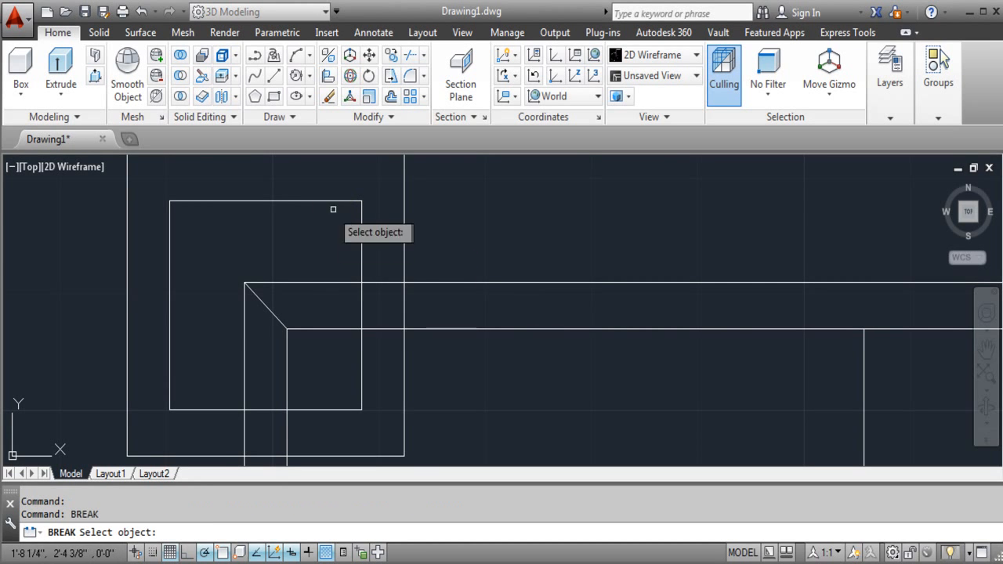
pyautogui.click(403, 282)
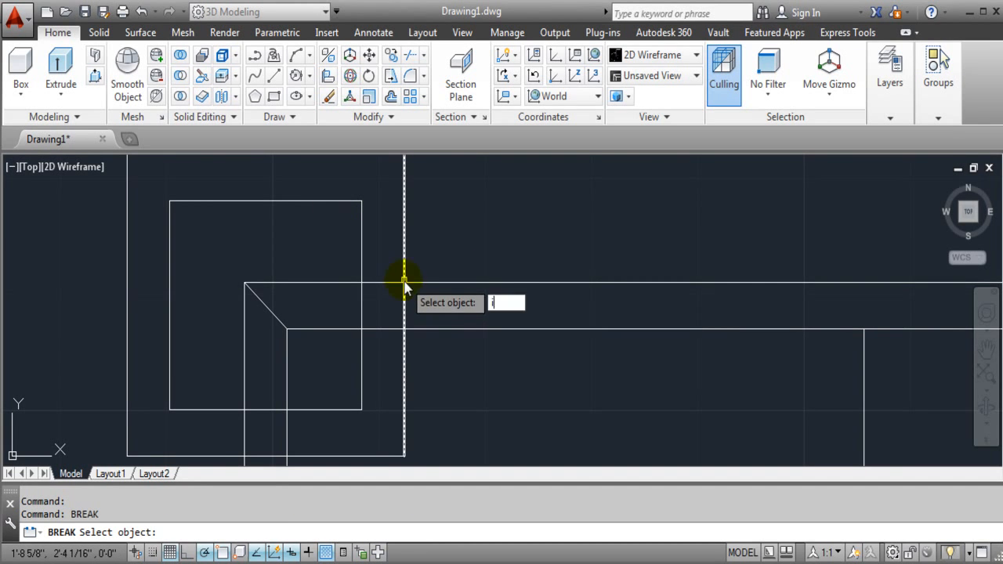
pyautogui.press('Return')
pyautogui.click(403, 280)
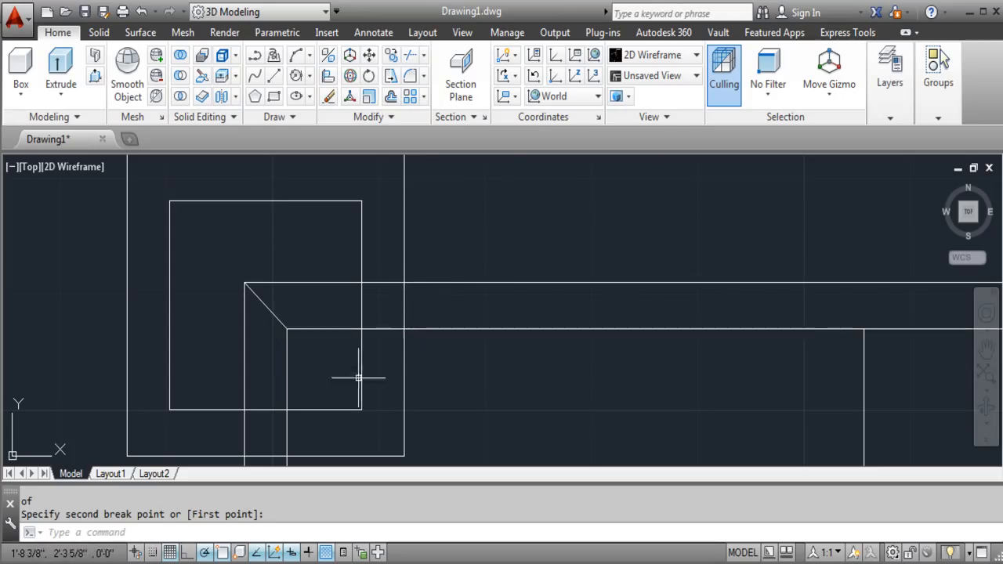
pyautogui.press('Escape')
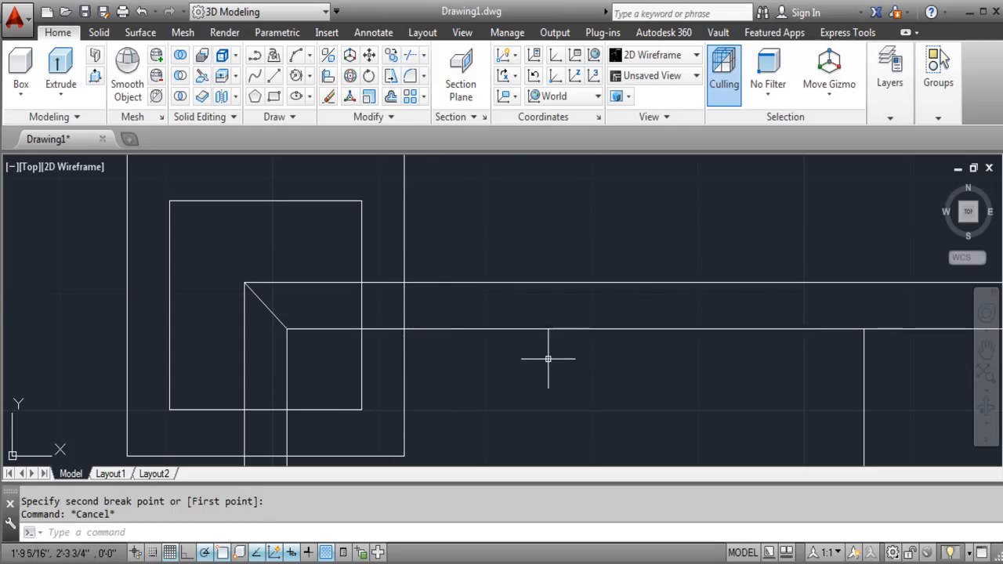
# Step: Switch to the PLATE #10 PDF in Chrome to examine how the corner squares interlace with the large rectangle
pyautogui.scroll(-2, 547, 358)
pyautogui.scroll(-3, 547, 359)
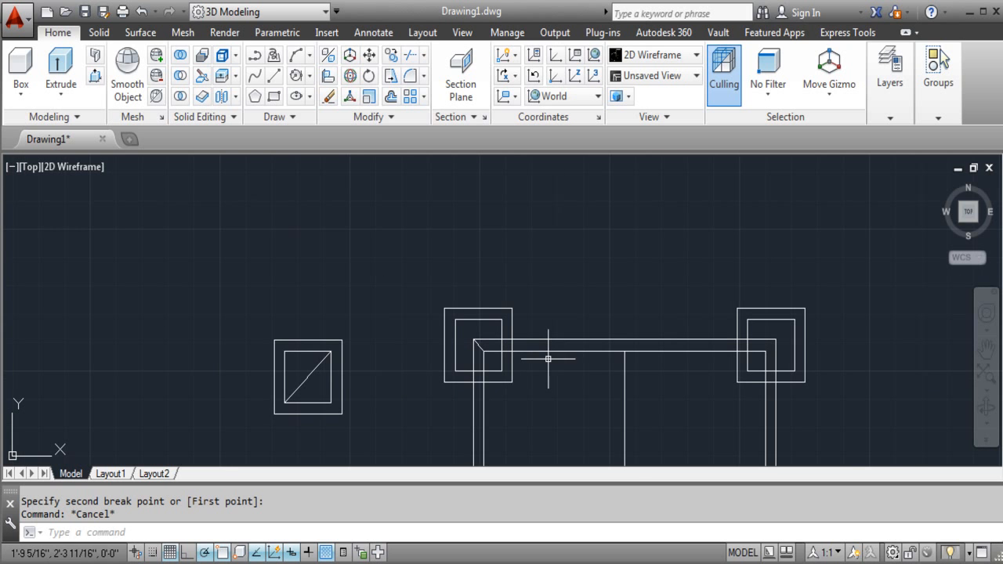
pyautogui.moveTo(578, 396)
pyautogui.mouseDown(button='middle')
pyautogui.moveTo(426, 320)
pyautogui.moveTo(418, 268)
pyautogui.mouseUp(button='middle')
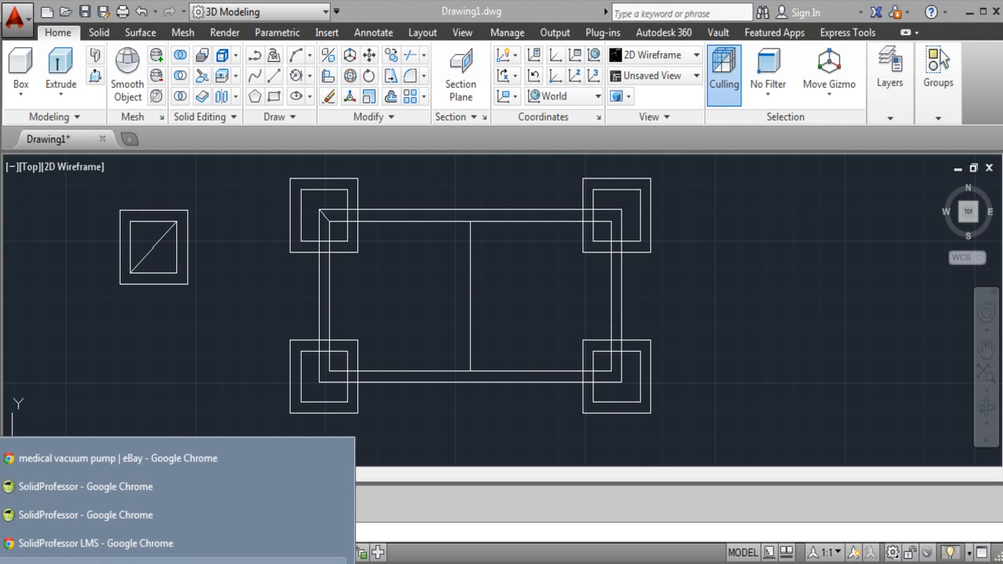
pyautogui.click(69, 562)
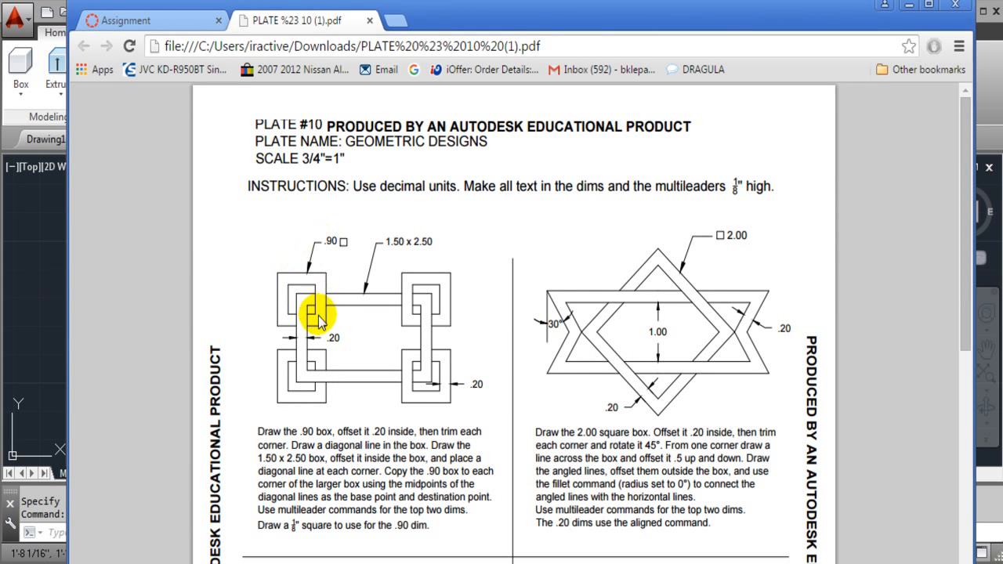